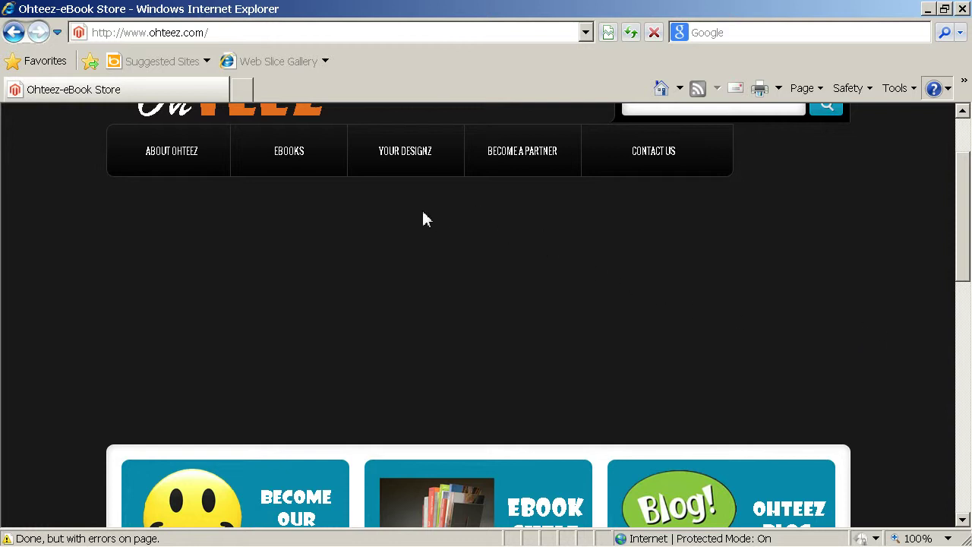
- Examine the ohteez.com home page from the header and banner area down to the ebook carousel for display problems
{"action": "scroll", "coordinate": [419, 240], "scroll_direction": "down", "scroll_amount": 5}
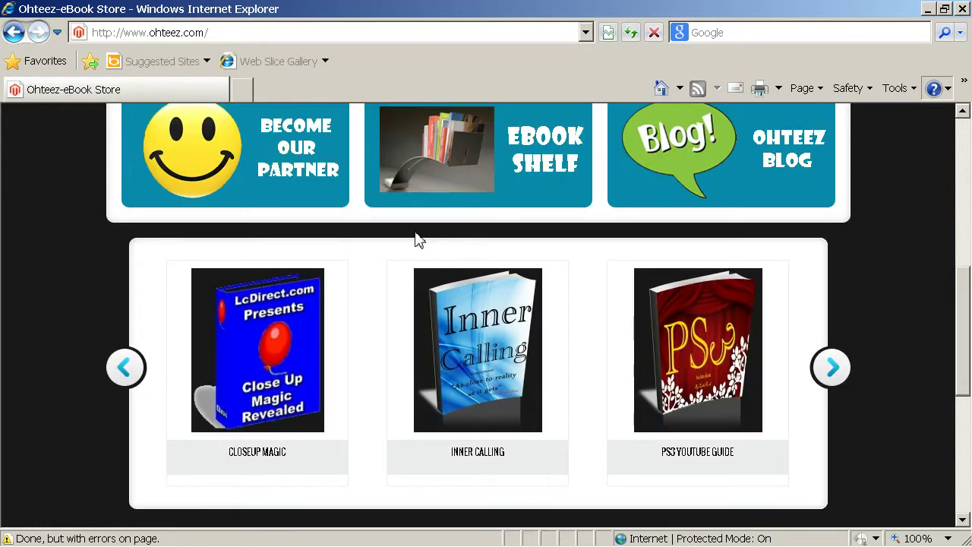
{"action": "scroll", "coordinate": [419, 240], "scroll_direction": "up", "scroll_amount": 6}
{"action": "scroll", "coordinate": [419, 240], "scroll_direction": "down", "scroll_amount": 15}
{"action": "scroll", "coordinate": [419, 240], "scroll_direction": "up", "scroll_amount": 12}
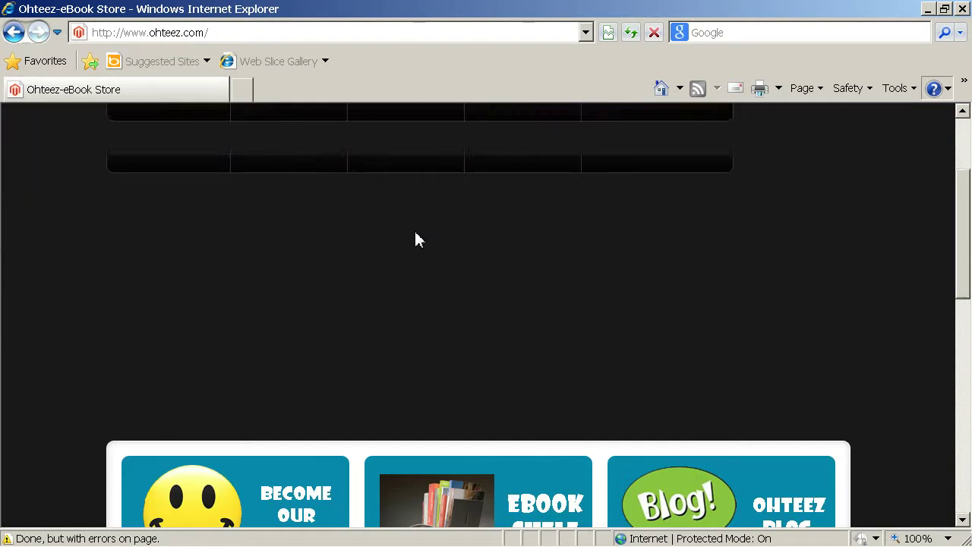
{"action": "scroll", "coordinate": [419, 240], "scroll_direction": "up", "scroll_amount": 3}
{"action": "scroll", "coordinate": [419, 240], "scroll_direction": "down", "scroll_amount": 5}
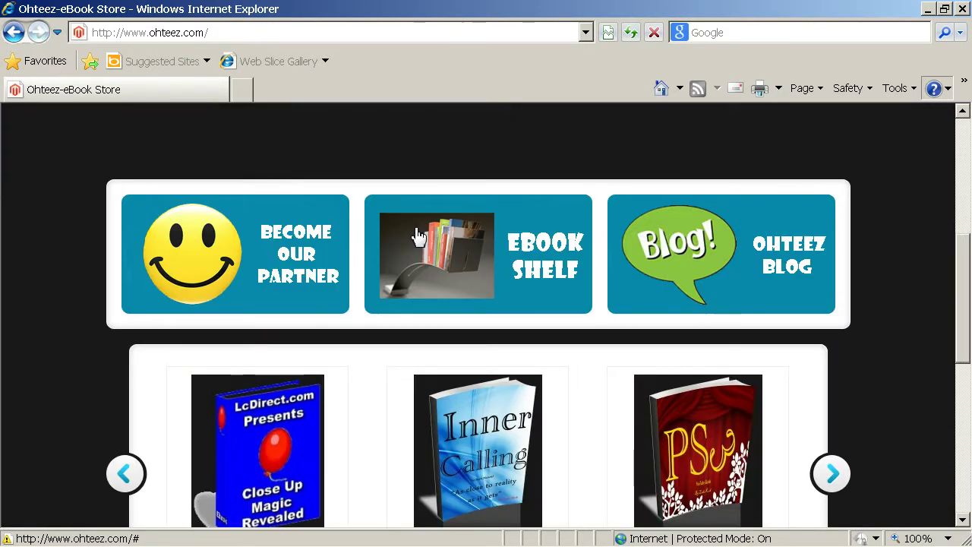
{"action": "scroll", "coordinate": [417, 235], "scroll_direction": "down", "scroll_amount": 5}
{"action": "scroll", "coordinate": [416, 241], "scroll_direction": "up", "scroll_amount": 1}
{"action": "scroll", "coordinate": [418, 240], "scroll_direction": "up", "scroll_amount": 9}
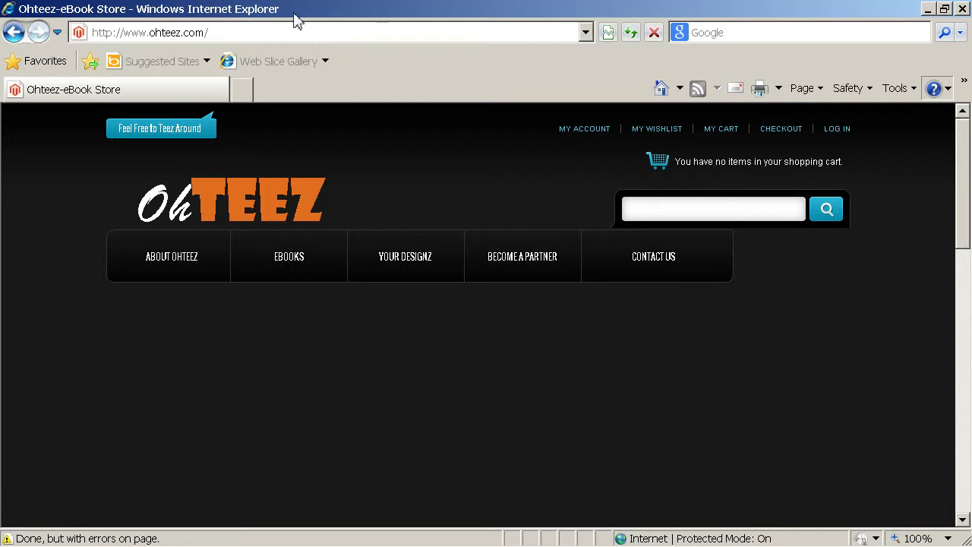
{"action": "scroll", "coordinate": [266, 218], "scroll_direction": "down", "scroll_amount": 6}
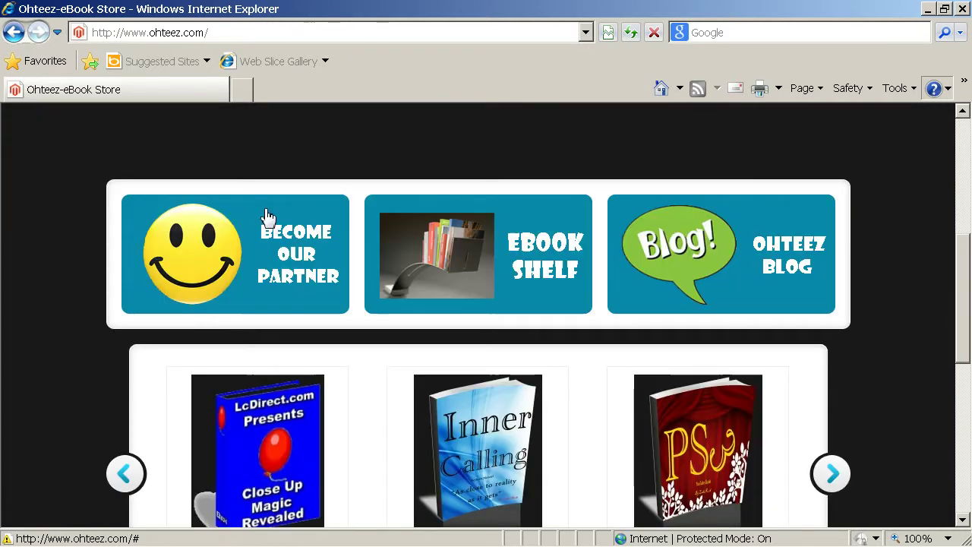
{"action": "scroll", "coordinate": [323, 238], "scroll_direction": "up", "scroll_amount": 3}
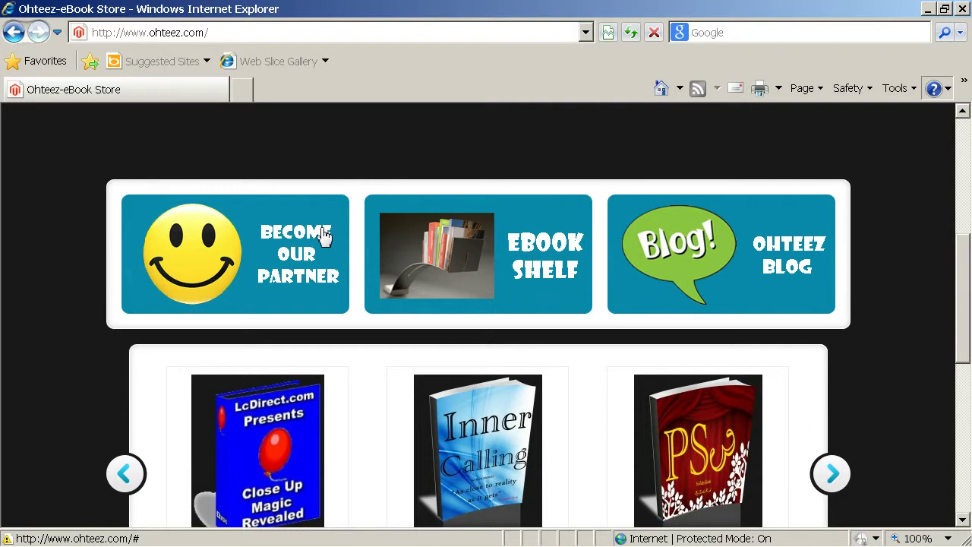
{"action": "scroll", "coordinate": [324, 235], "scroll_direction": "up", "scroll_amount": 3}
{"action": "scroll", "coordinate": [325, 235], "scroll_direction": "down", "scroll_amount": 3}
{"action": "scroll", "coordinate": [325, 194], "scroll_direction": "down", "scroll_amount": 4}
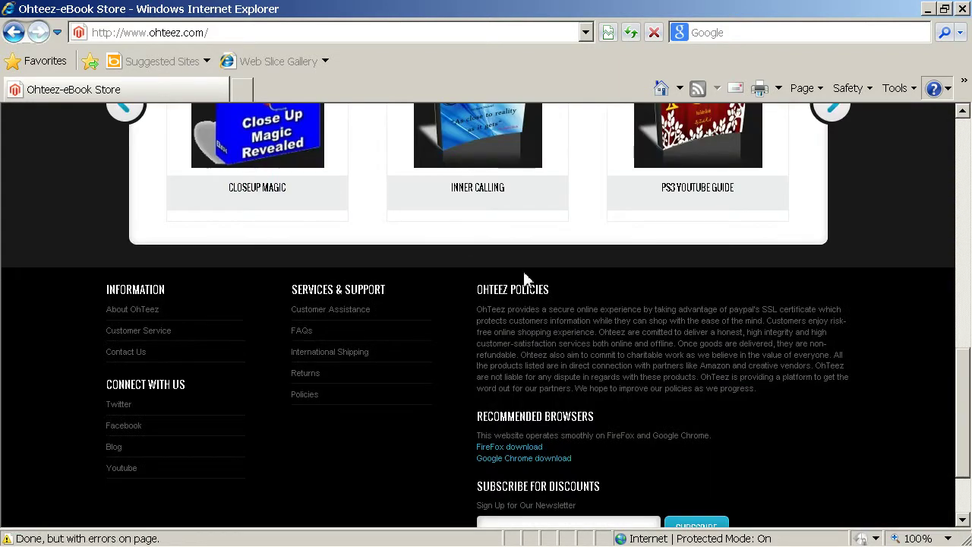
{"action": "scroll", "coordinate": [501, 275], "scroll_direction": "up", "scroll_amount": 6}
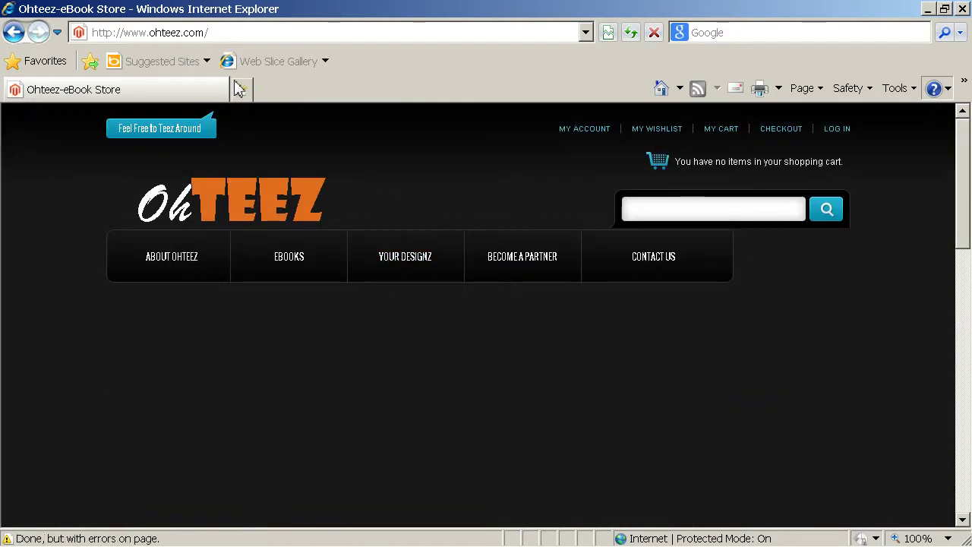
- Examine the home page's footer, including the recommended browsers section, and compare it with the banner area below the navigation bar
{"action": "scroll", "coordinate": [553, 365], "scroll_direction": "down", "scroll_amount": 3}
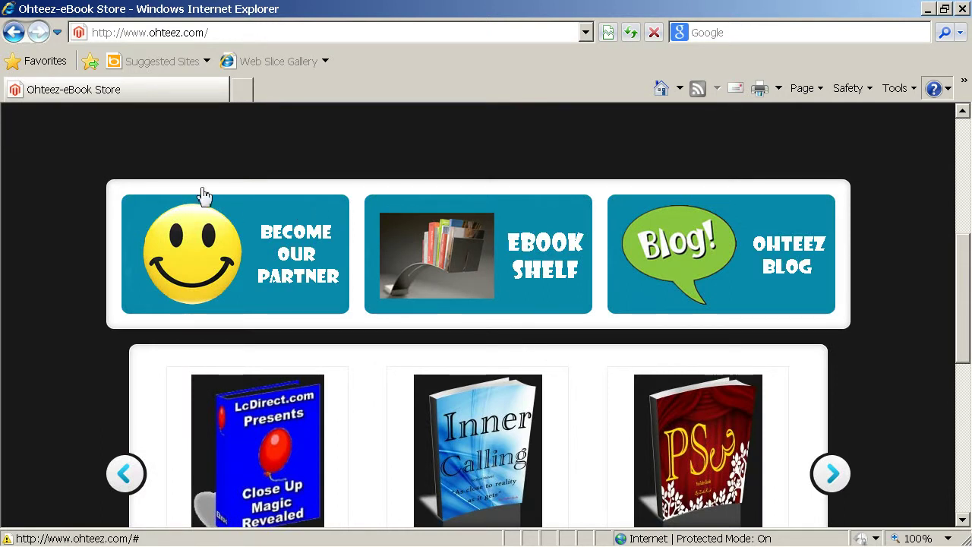
{"action": "scroll", "coordinate": [474, 250], "scroll_direction": "down", "scroll_amount": 4}
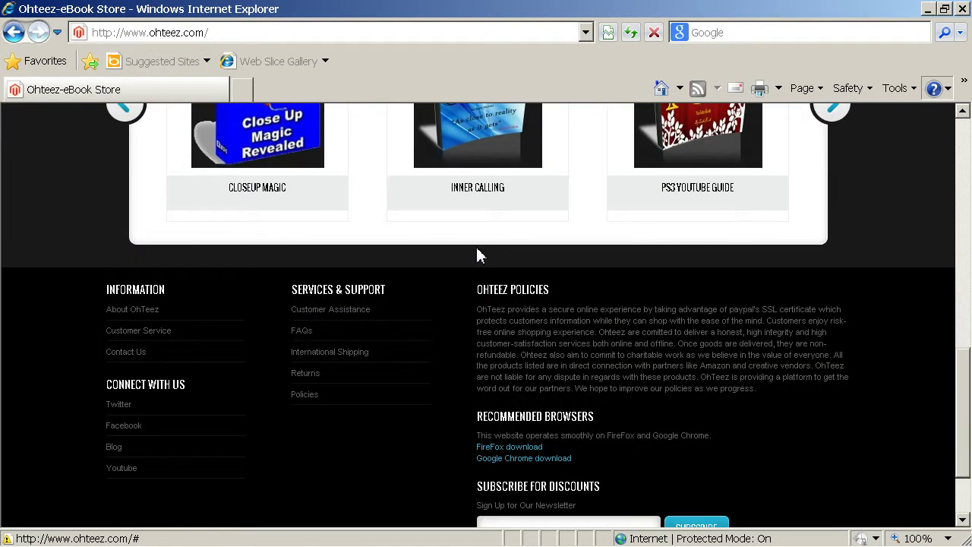
{"action": "scroll", "coordinate": [509, 395], "scroll_direction": "down", "scroll_amount": 3}
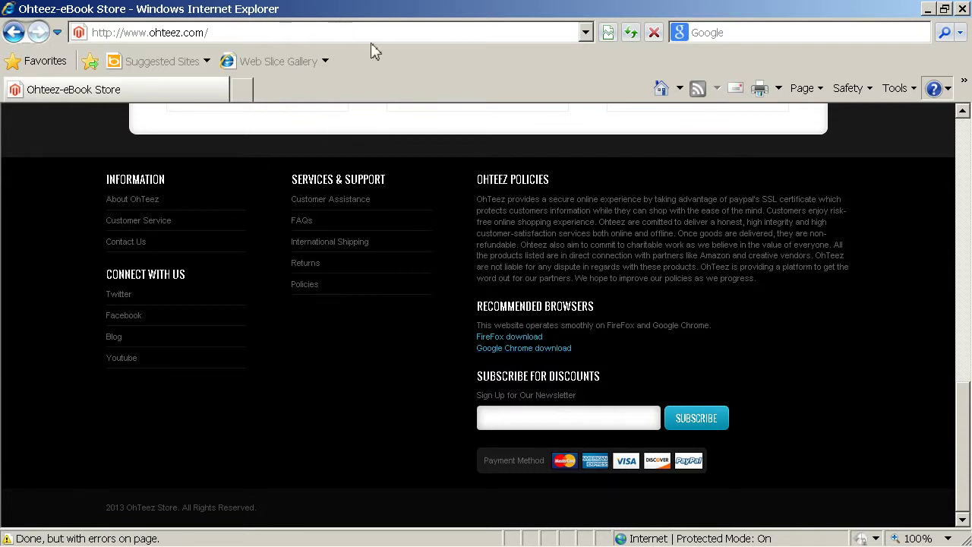
{"action": "scroll", "coordinate": [448, 228], "scroll_direction": "up", "scroll_amount": 10}
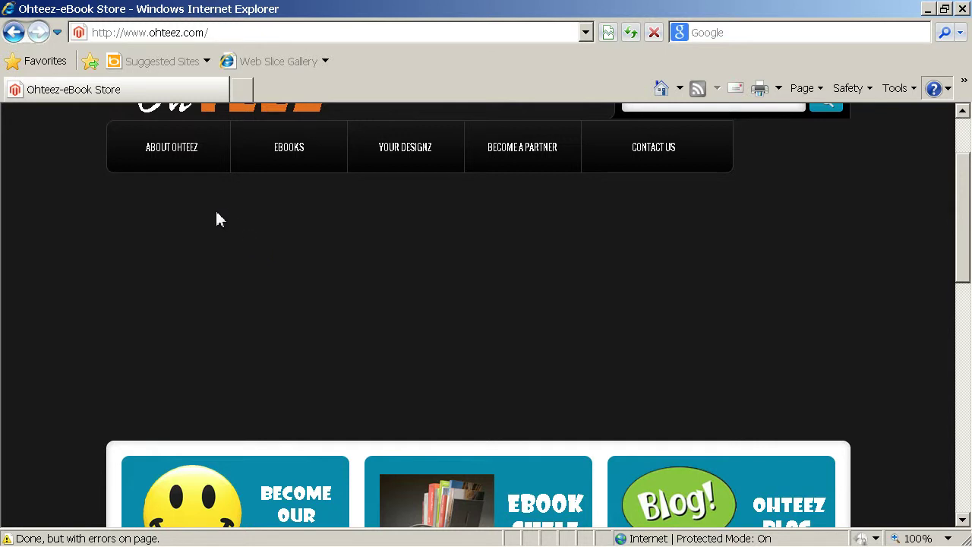
{"action": "scroll", "coordinate": [576, 348], "scroll_direction": "down", "scroll_amount": 4}
{"action": "scroll", "coordinate": [532, 334], "scroll_direction": "up", "scroll_amount": 4}
{"action": "scroll", "coordinate": [495, 299], "scroll_direction": "down", "scroll_amount": 4}
{"action": "scroll", "coordinate": [495, 298], "scroll_direction": "up", "scroll_amount": 6}
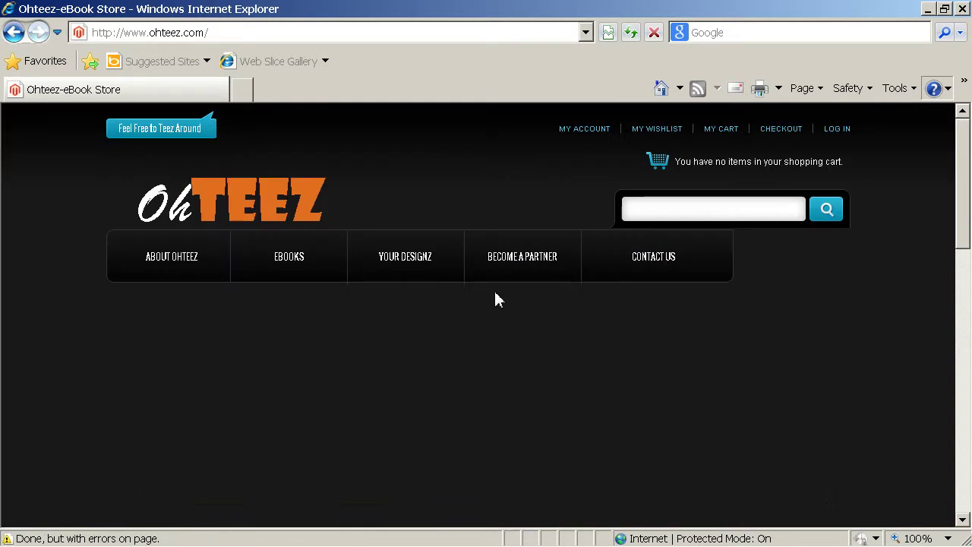
{"action": "scroll", "coordinate": [496, 299], "scroll_direction": "down", "scroll_amount": 10}
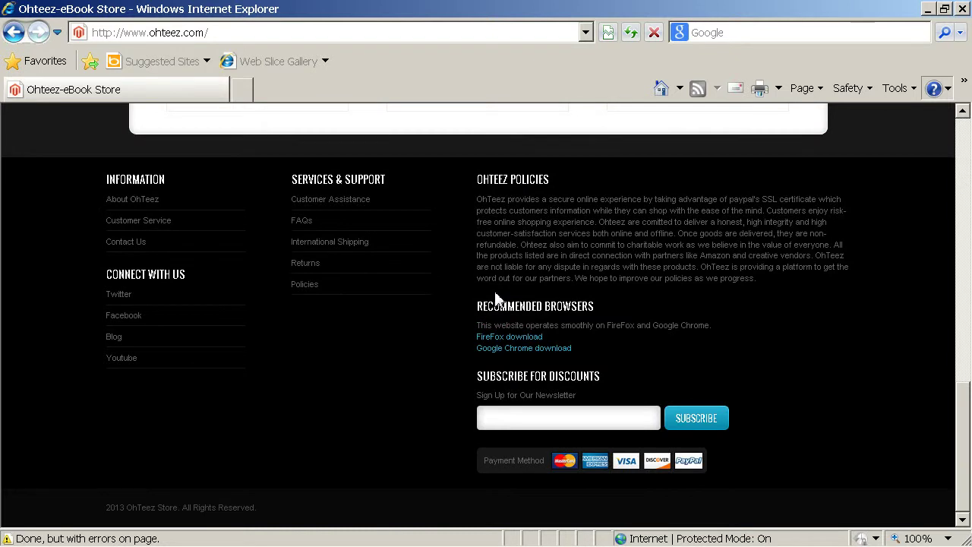
{"action": "scroll", "coordinate": [495, 298], "scroll_direction": "up", "scroll_amount": 9}
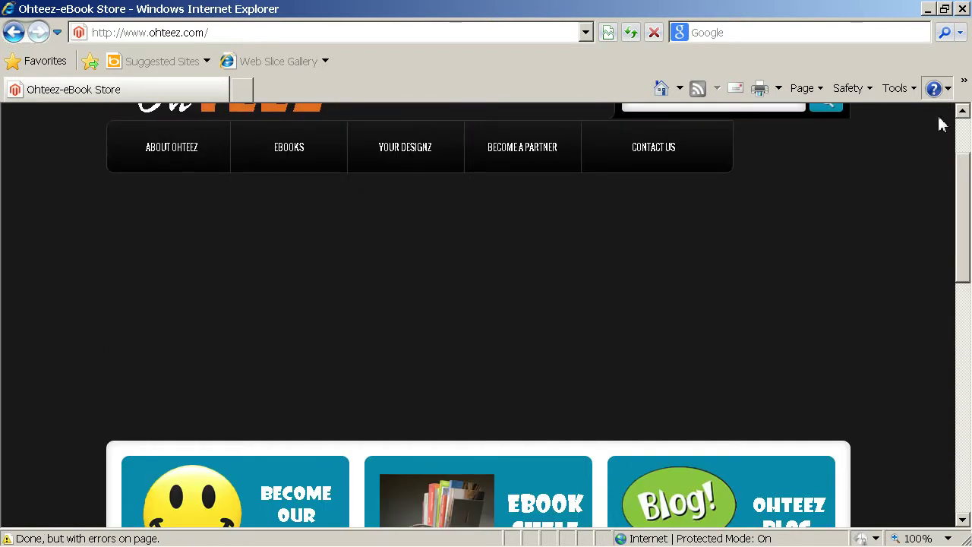
- Add ohteez.com to the websites displayed in Compatibility View and close the settings
{"action": "left_click", "coordinate": [902, 92]}
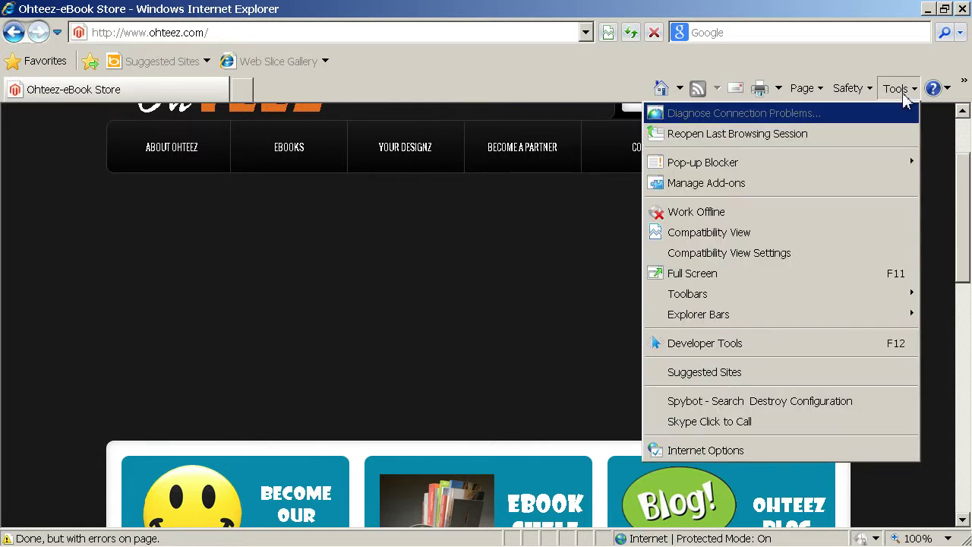
{"action": "left_click", "coordinate": [713, 258]}
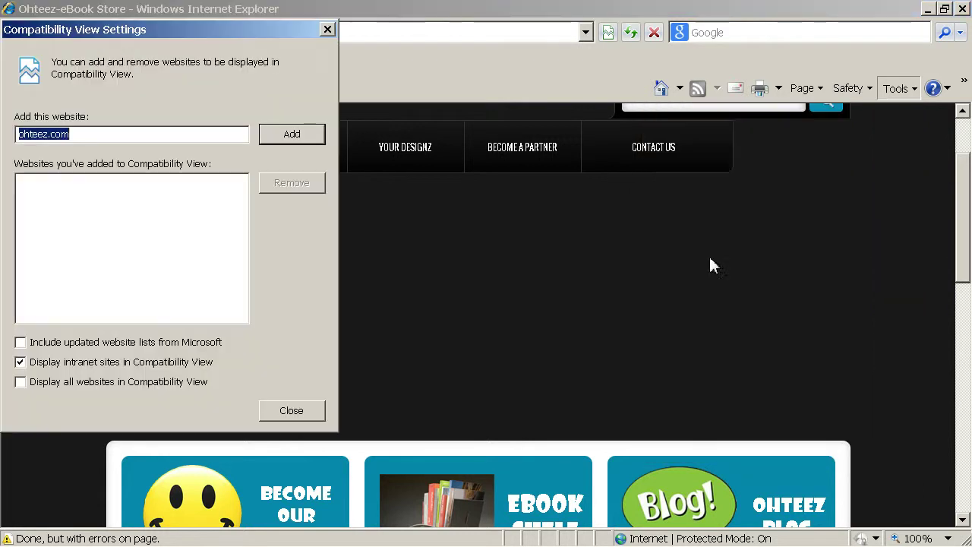
{"action": "left_click", "coordinate": [87, 137]}
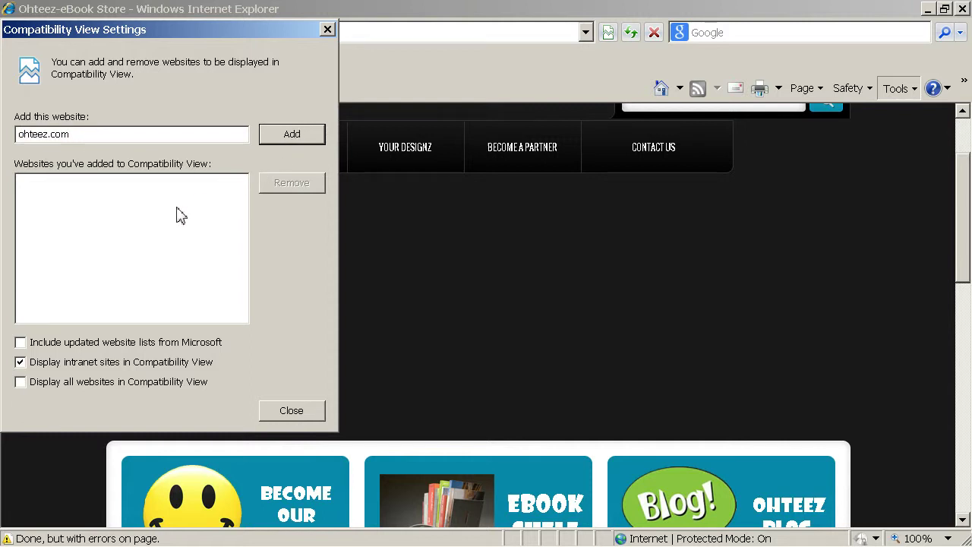
{"action": "left_click", "coordinate": [277, 139]}
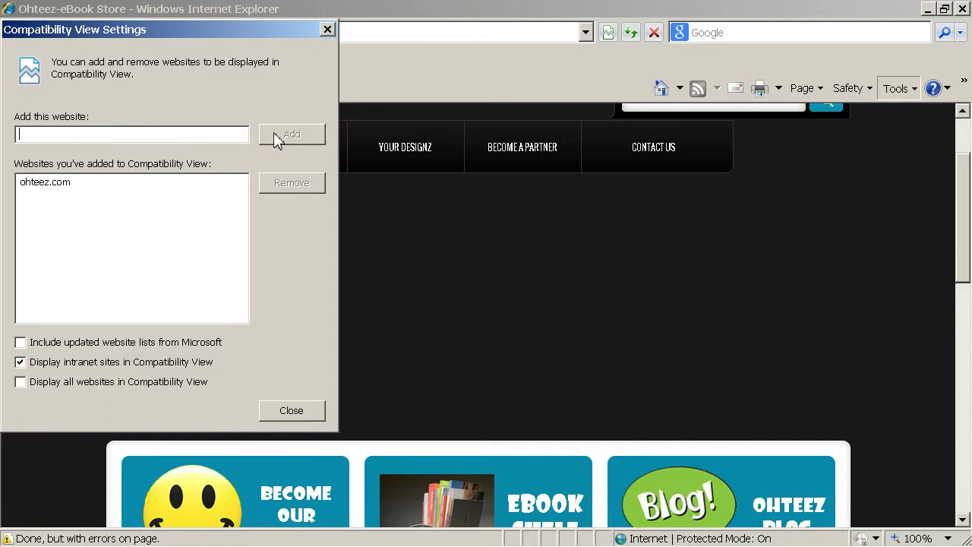
{"action": "left_click", "coordinate": [73, 194]}
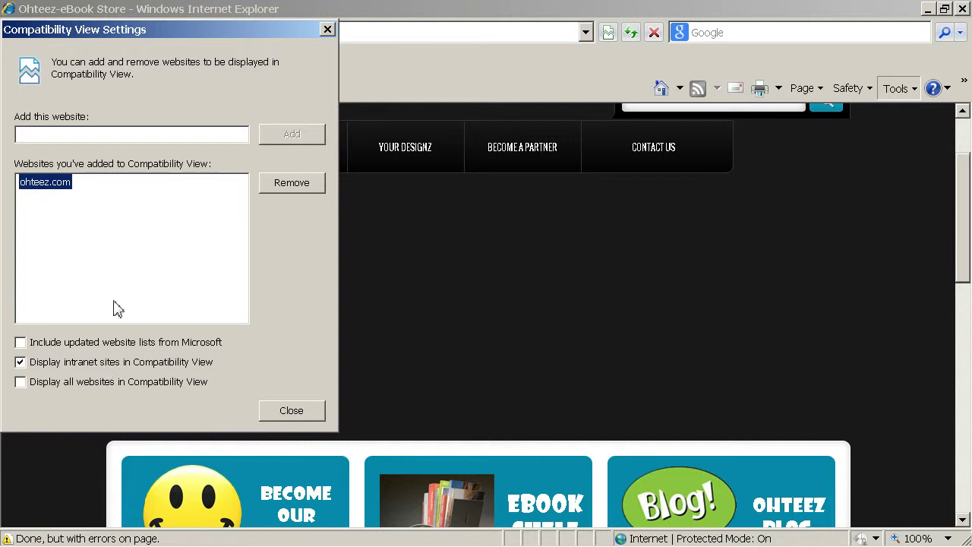
{"action": "left_click", "coordinate": [291, 411]}
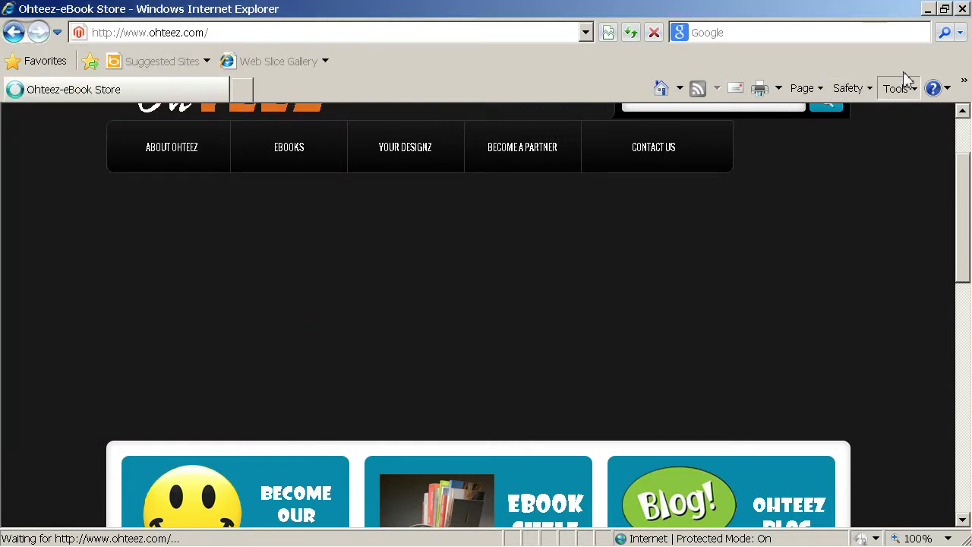
{"action": "left_click", "coordinate": [842, 74]}
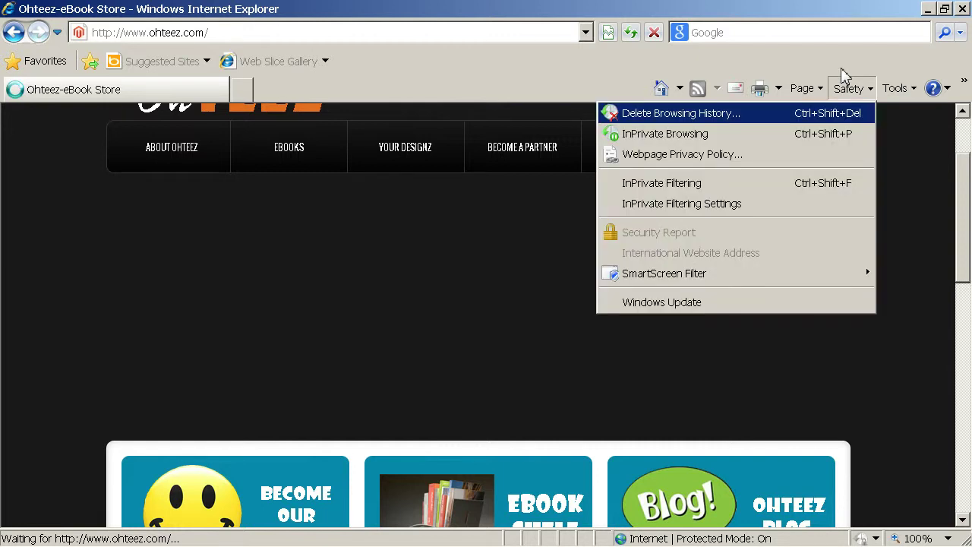
{"action": "left_click", "coordinate": [896, 88]}
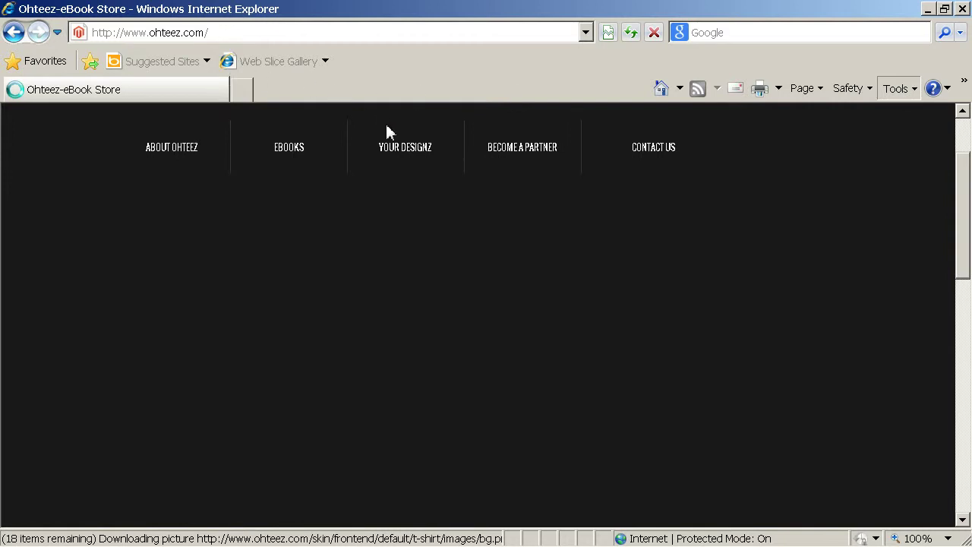
{"action": "left_click", "coordinate": [895, 100]}
{"action": "left_click", "coordinate": [668, 8]}
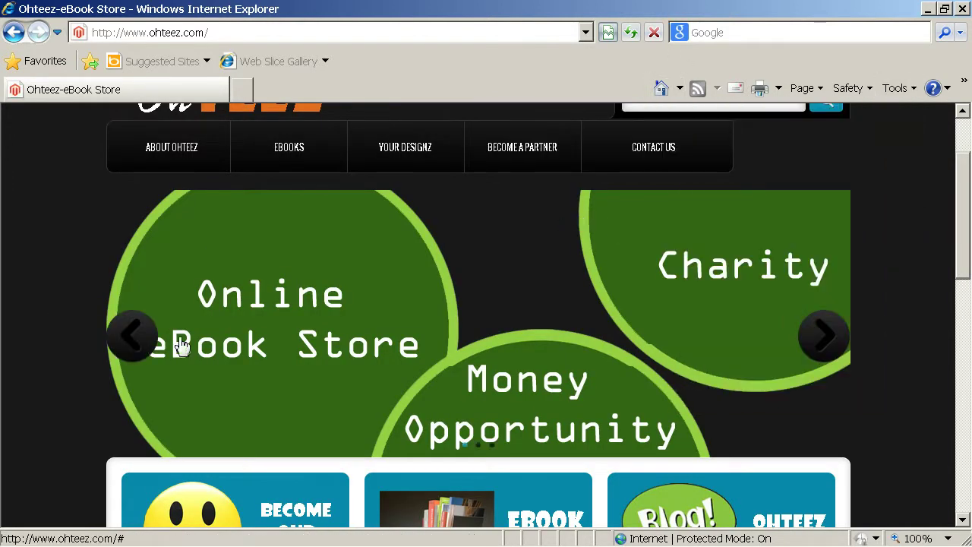
- Go back through two slides of the home page banner and inspect the reloaded page down to the ebook carousel
{"action": "left_click", "coordinate": [142, 335]}
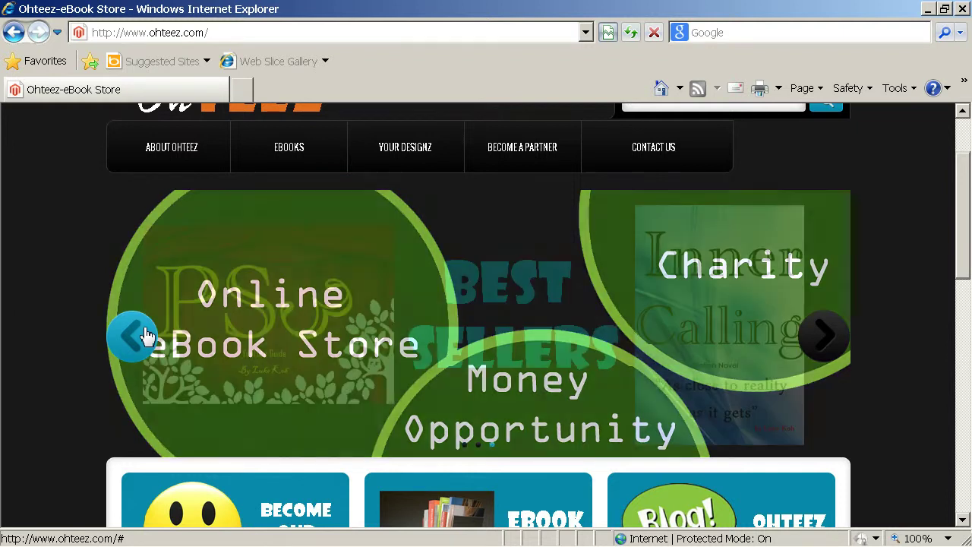
{"action": "left_click", "coordinate": [141, 335]}
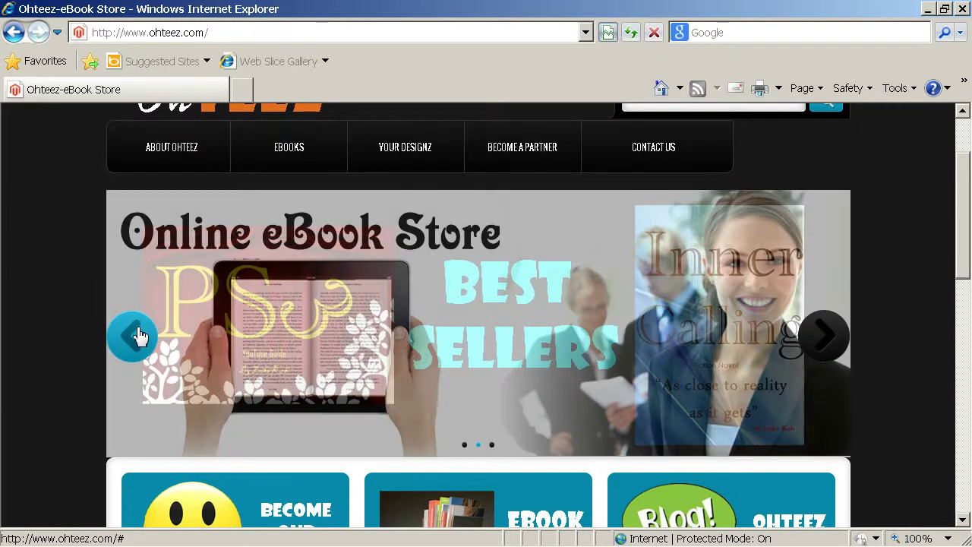
{"action": "scroll", "coordinate": [965, 197], "scroll_direction": "up", "scroll_amount": 1}
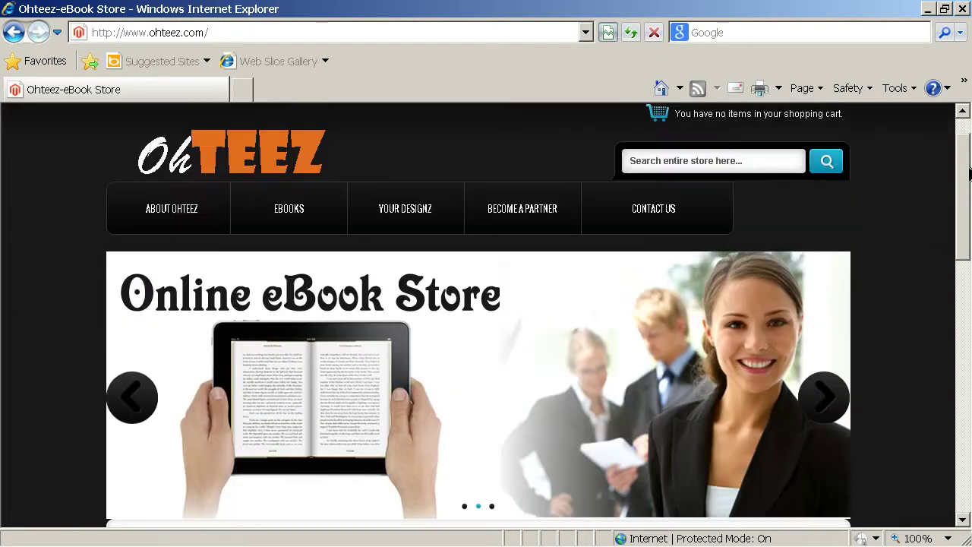
{"action": "scroll", "coordinate": [946, 256], "scroll_direction": "down", "scroll_amount": 3}
{"action": "scroll", "coordinate": [950, 250], "scroll_direction": "up", "scroll_amount": 1}
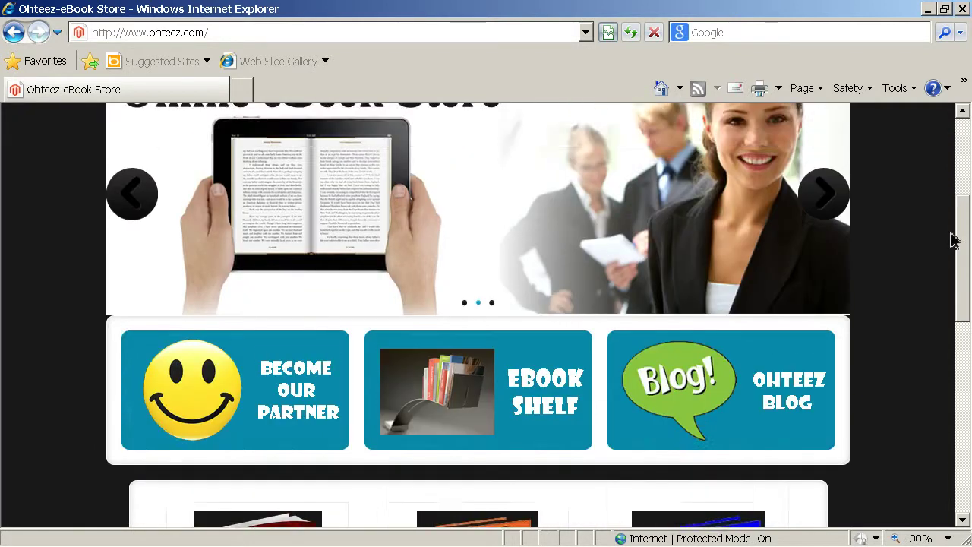
{"action": "scroll", "coordinate": [952, 256], "scroll_direction": "down", "scroll_amount": 1}
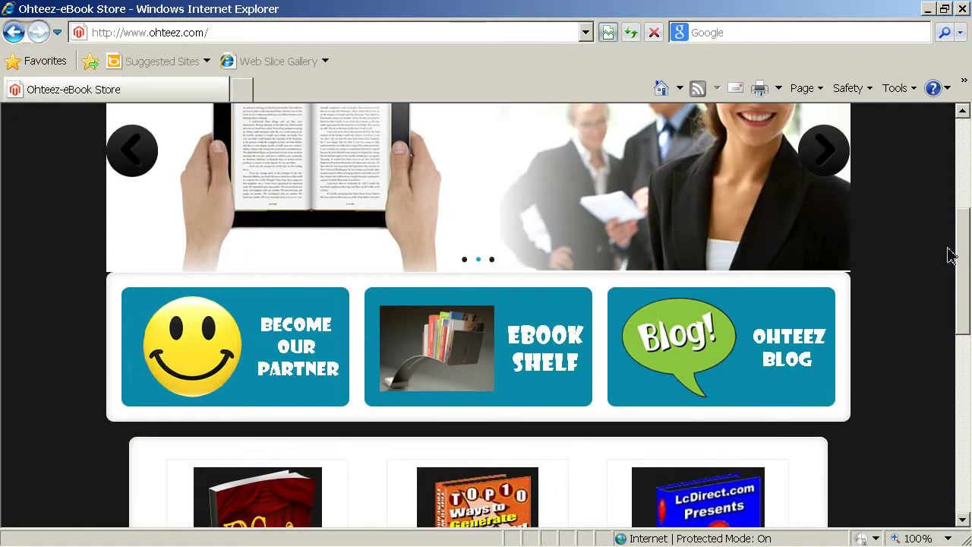
{"action": "scroll", "coordinate": [952, 256], "scroll_direction": "down", "scroll_amount": 3}
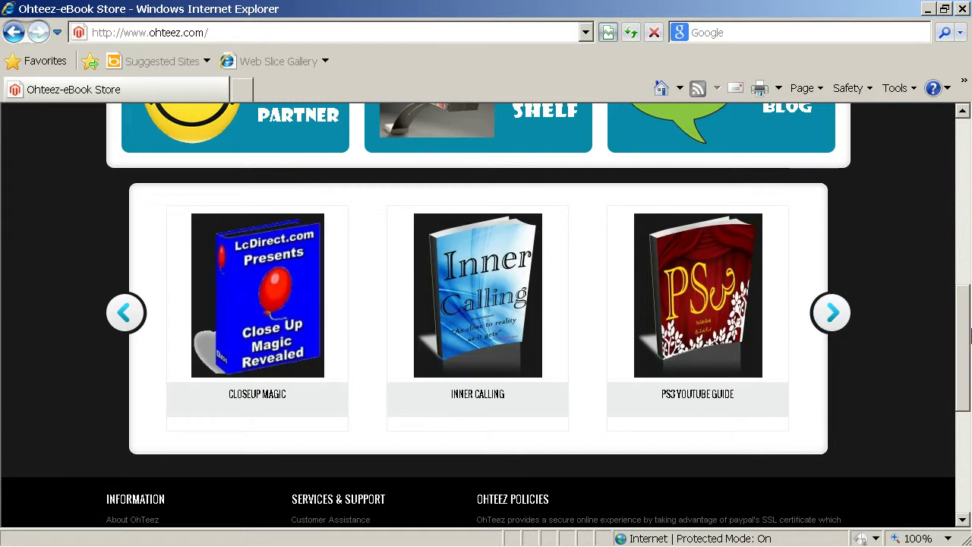
{"action": "scroll", "coordinate": [963, 339], "scroll_direction": "up", "scroll_amount": 4}
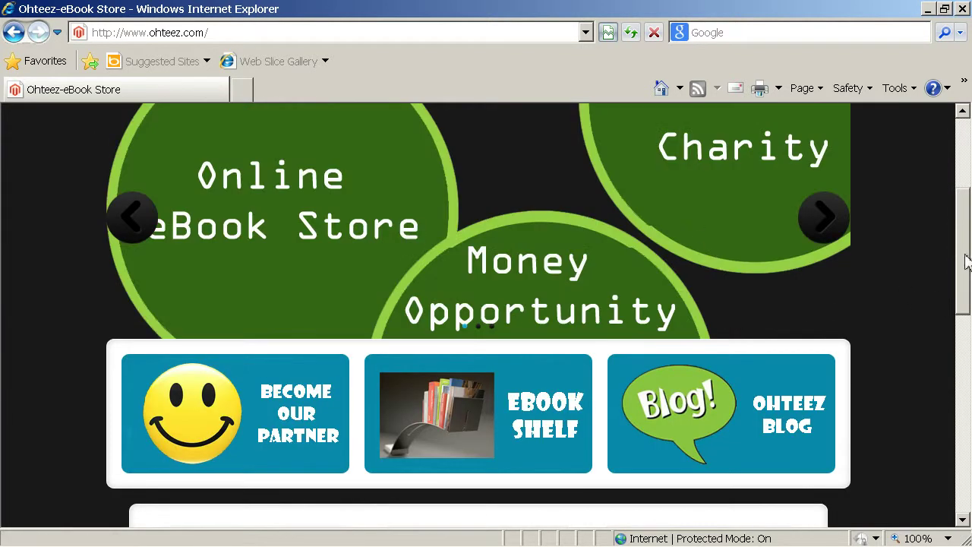
{"action": "scroll", "coordinate": [966, 262], "scroll_direction": "up", "scroll_amount": 2}
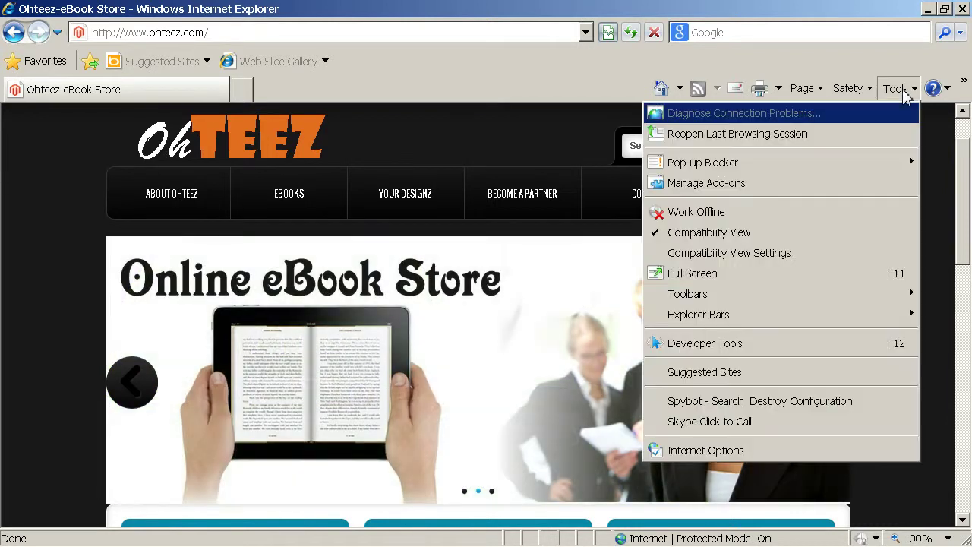
- Check whether Compatibility View is enabled for the site and look over the home page down to its footer
{"action": "left_click", "coordinate": [897, 88]}
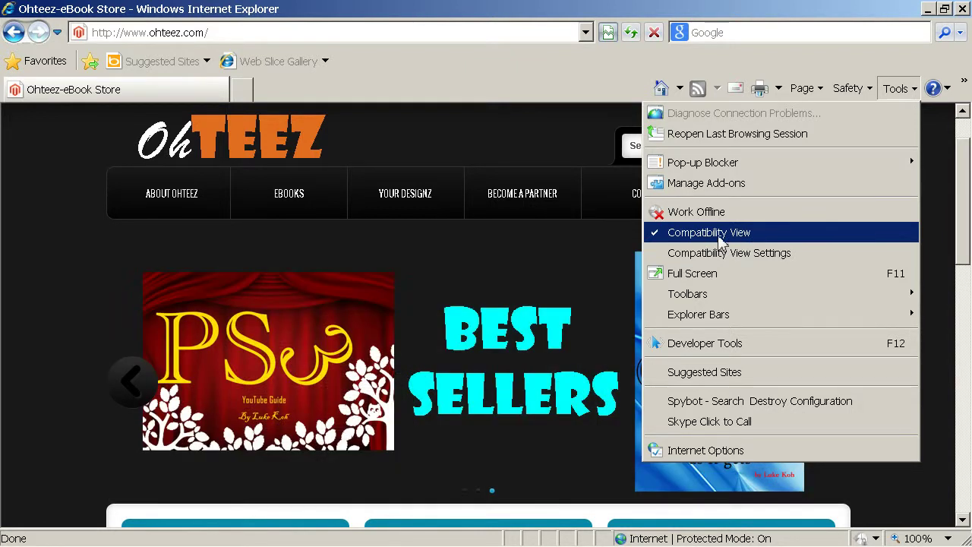
{"action": "left_click", "coordinate": [60, 287]}
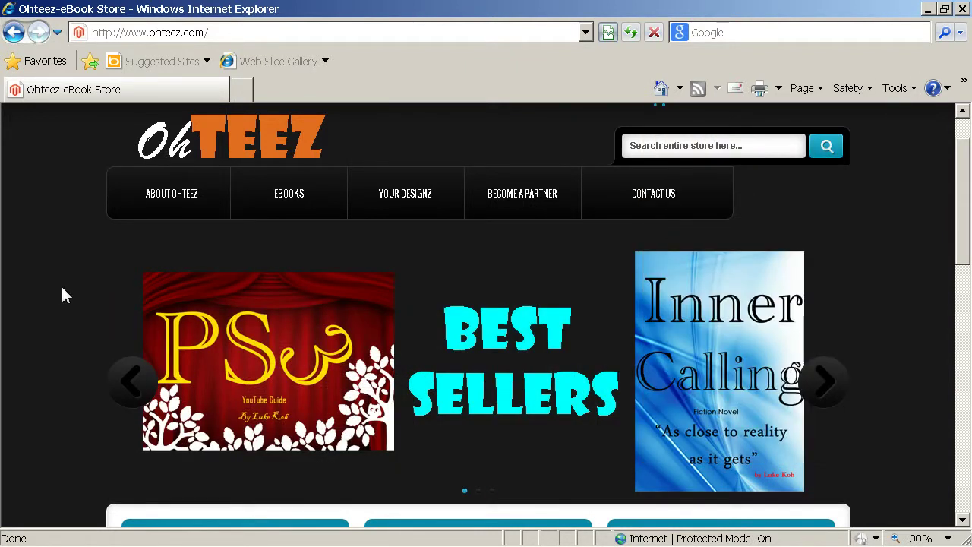
{"action": "scroll", "coordinate": [61, 284], "scroll_direction": "down", "scroll_amount": 15}
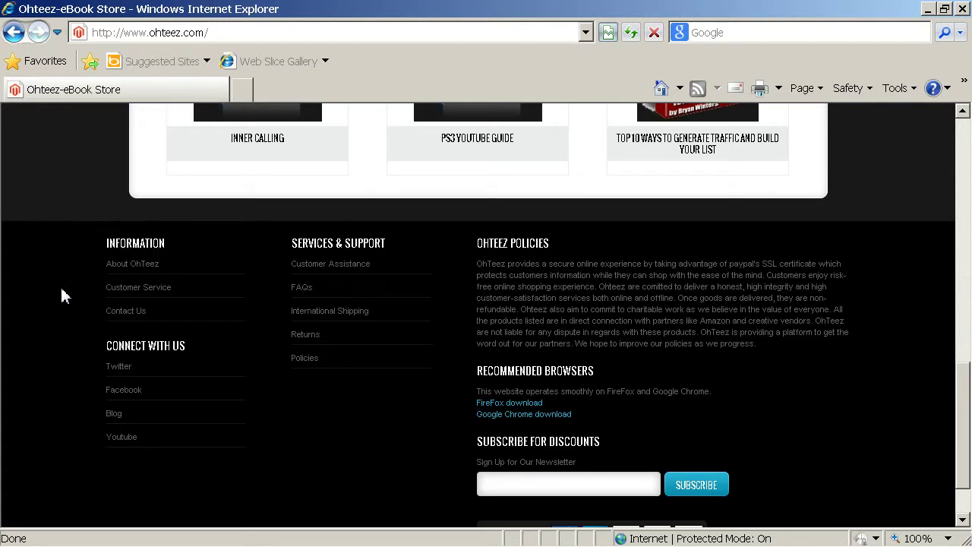
- Compare the home page's header and banner with its footer, and read the recommended browsers note about Firefox and Google Chrome
{"action": "scroll", "coordinate": [61, 287], "scroll_direction": "up", "scroll_amount": 15}
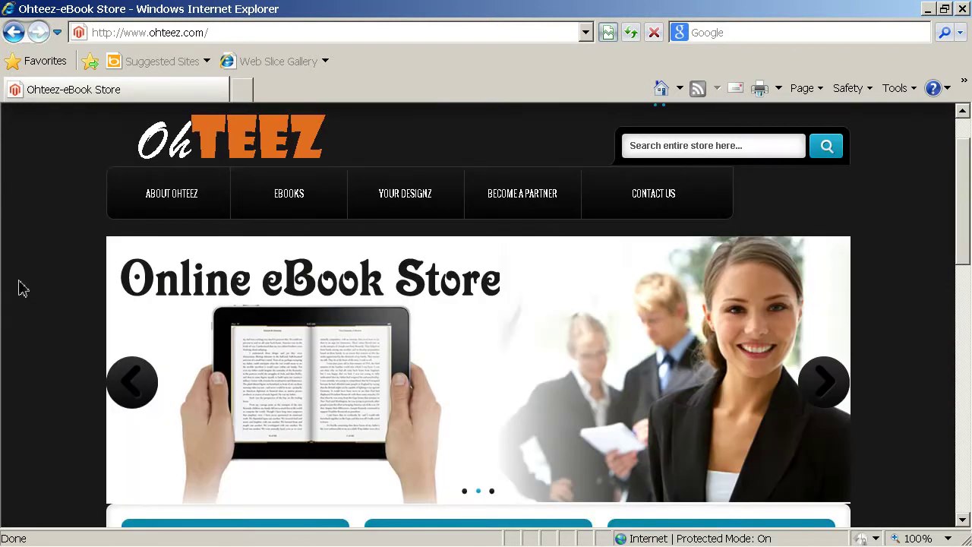
{"action": "scroll", "coordinate": [23, 287], "scroll_direction": "down", "scroll_amount": 15}
{"action": "scroll", "coordinate": [23, 287], "scroll_direction": "up", "scroll_amount": 15}
{"action": "scroll", "coordinate": [26, 281], "scroll_direction": "down", "scroll_amount": 15}
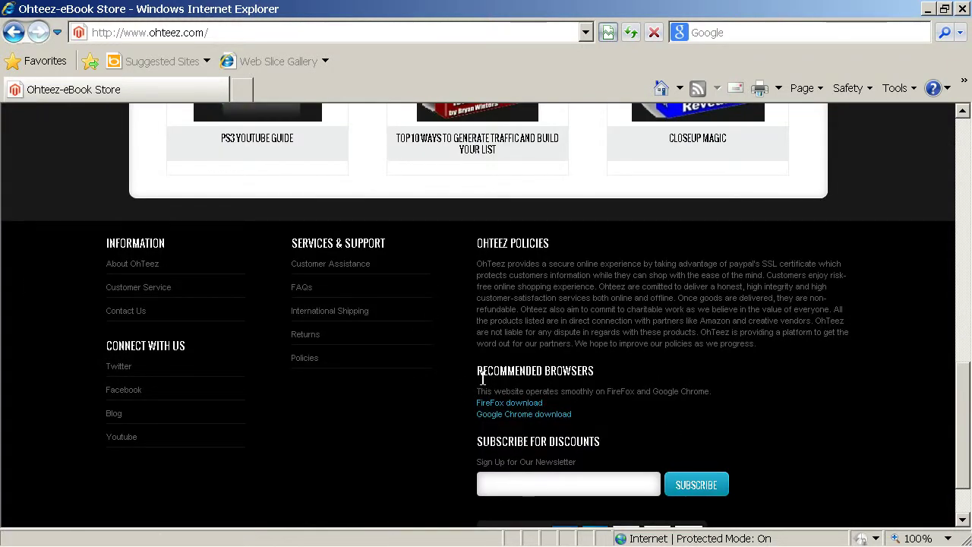
{"action": "left_click_drag", "start_coordinate": [478, 387], "coordinate": [534, 392]}
{"action": "left_click", "coordinate": [534, 392]}
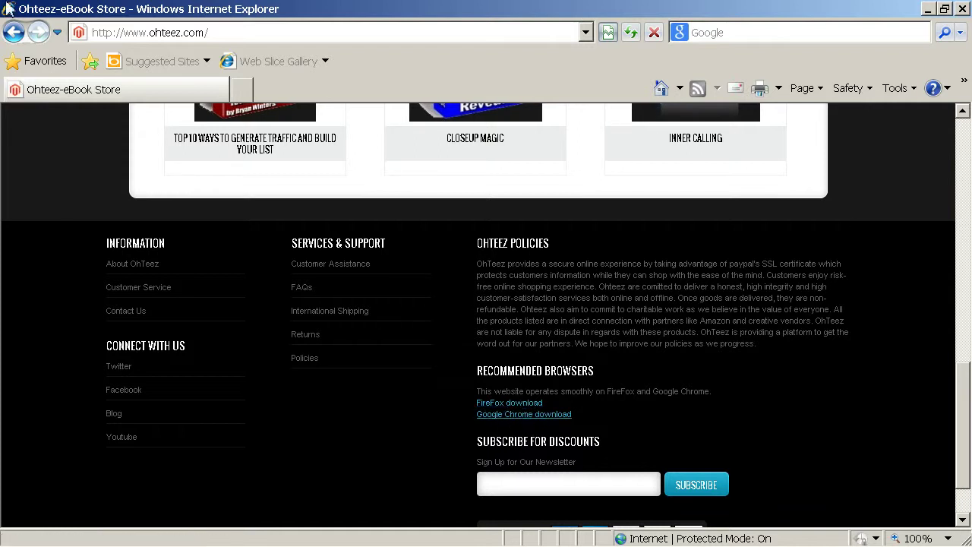
- Inspect the layout of the header, navigation bar, rotating banner and promotional tiles down to the ebook carousel
{"action": "scroll", "coordinate": [319, 304], "scroll_direction": "up", "scroll_amount": 3}
{"action": "scroll", "coordinate": [680, 321], "scroll_direction": "up", "scroll_amount": 5}
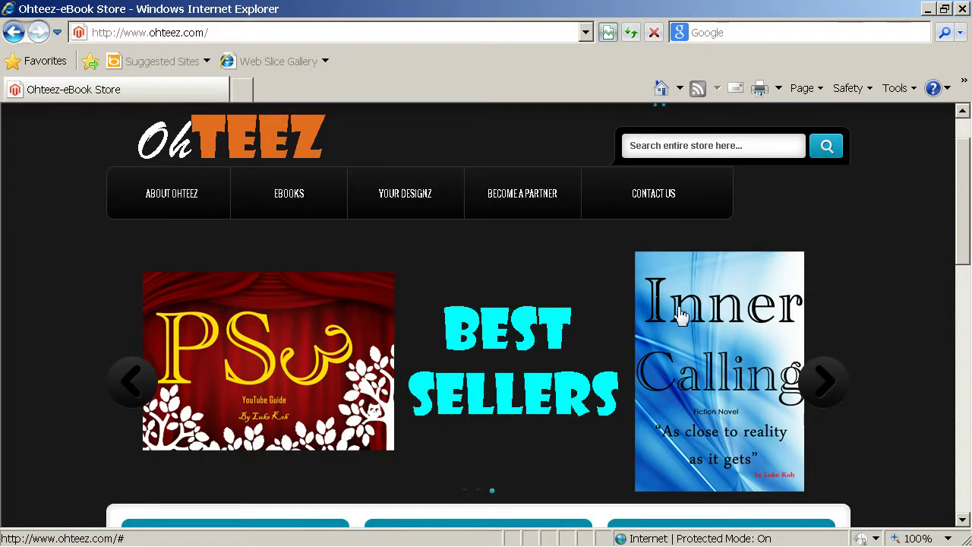
{"action": "scroll", "coordinate": [867, 239], "scroll_direction": "down", "scroll_amount": 5}
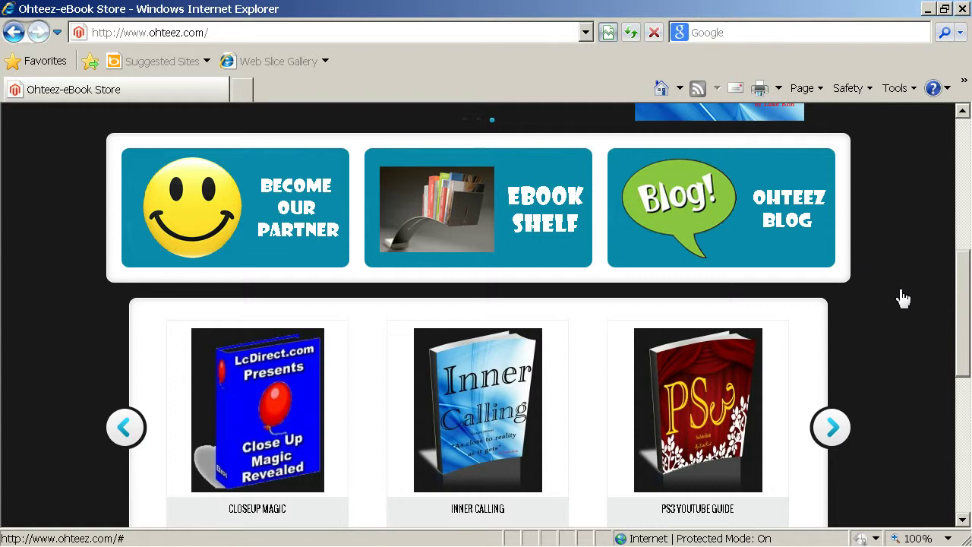
{"action": "scroll", "coordinate": [967, 316], "scroll_direction": "up", "scroll_amount": 5}
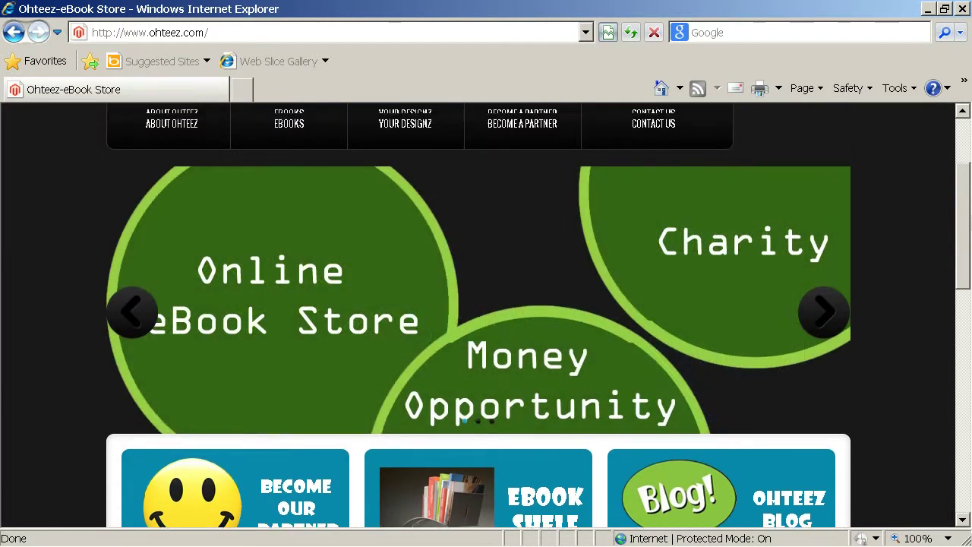
{"action": "scroll", "coordinate": [486, 315], "scroll_direction": "up", "scroll_amount": 1}
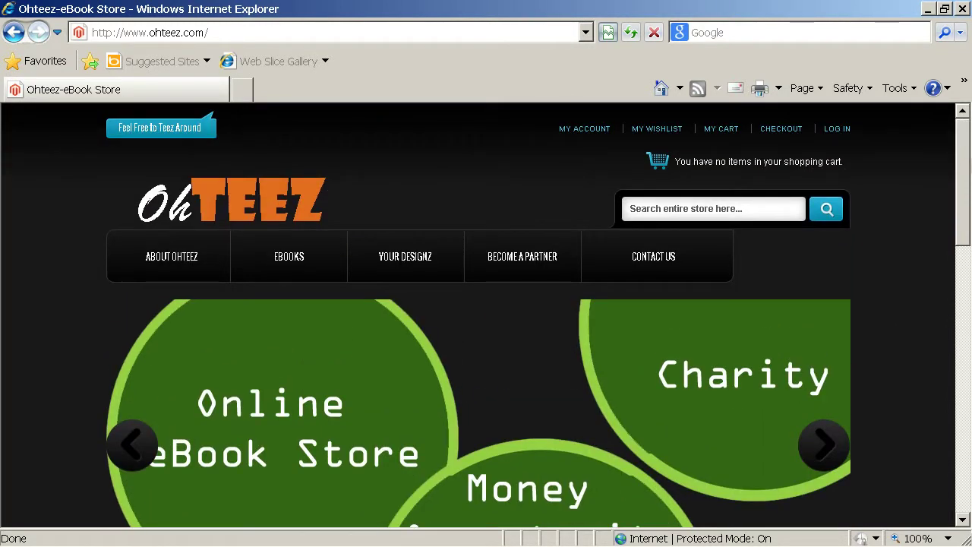
{"action": "left_click_drag", "start_coordinate": [962, 180], "coordinate": [963, 274]}
{"action": "scroll", "coordinate": [962, 258], "scroll_direction": "up", "scroll_amount": 1}
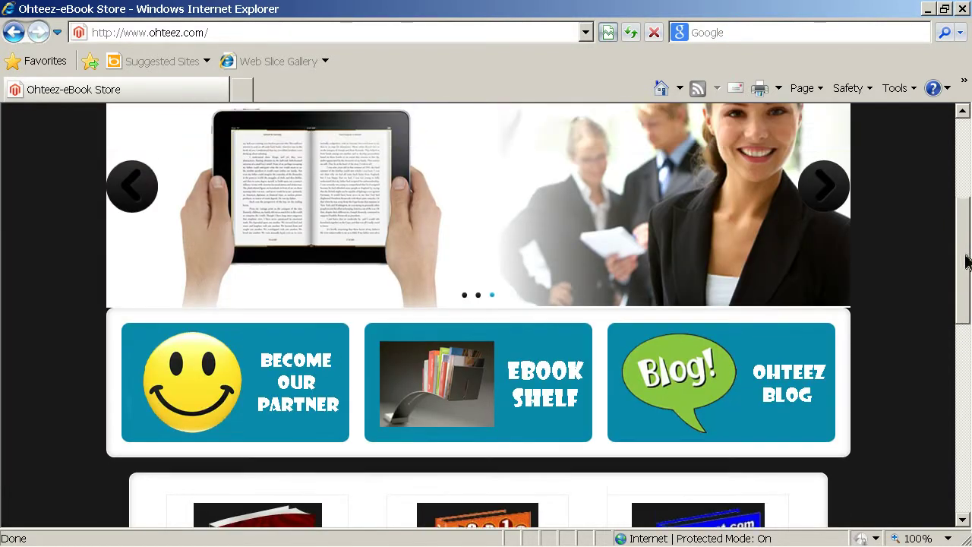
{"action": "scroll", "coordinate": [959, 277], "scroll_direction": "up", "scroll_amount": 3}
{"action": "scroll", "coordinate": [955, 235], "scroll_direction": "up", "scroll_amount": 5}
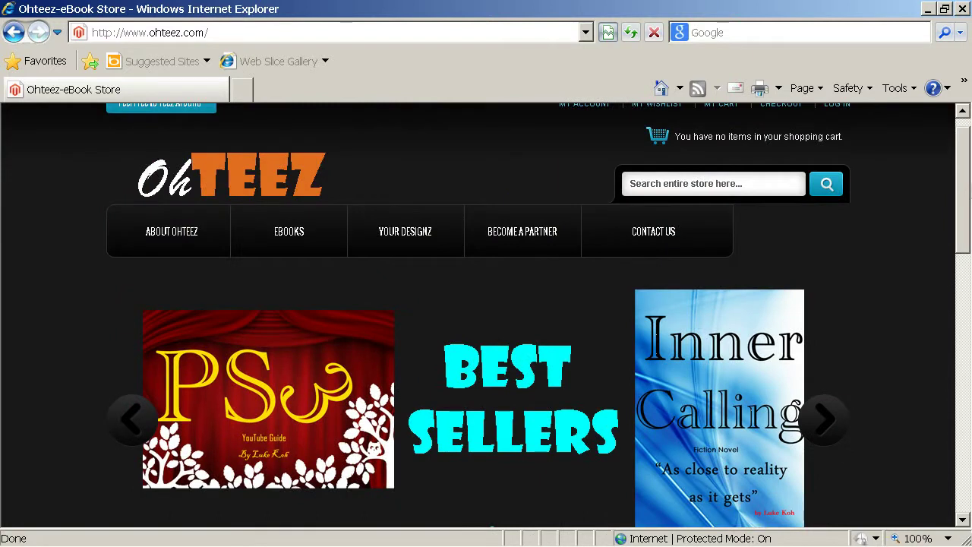
{"action": "scroll", "coordinate": [955, 235], "scroll_direction": "down", "scroll_amount": 5}
{"action": "scroll", "coordinate": [955, 262], "scroll_direction": "down", "scroll_amount": 2}
{"action": "scroll", "coordinate": [955, 263], "scroll_direction": "up", "scroll_amount": 2}
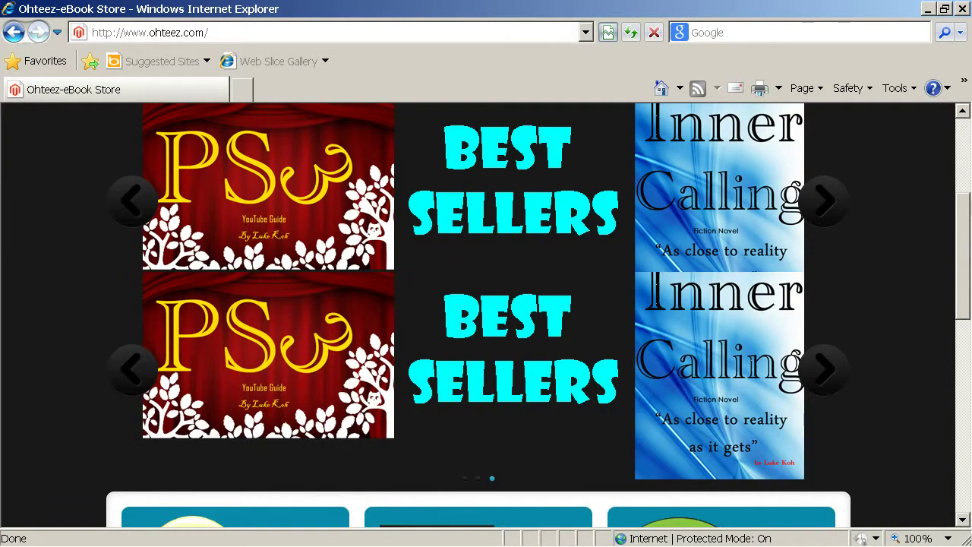
{"action": "scroll", "coordinate": [962, 202], "scroll_direction": "down", "scroll_amount": 1}
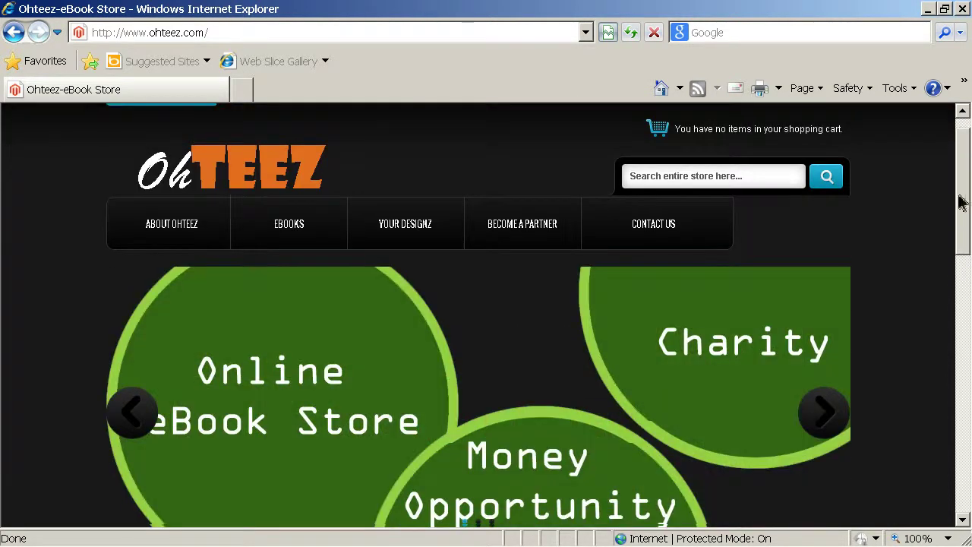